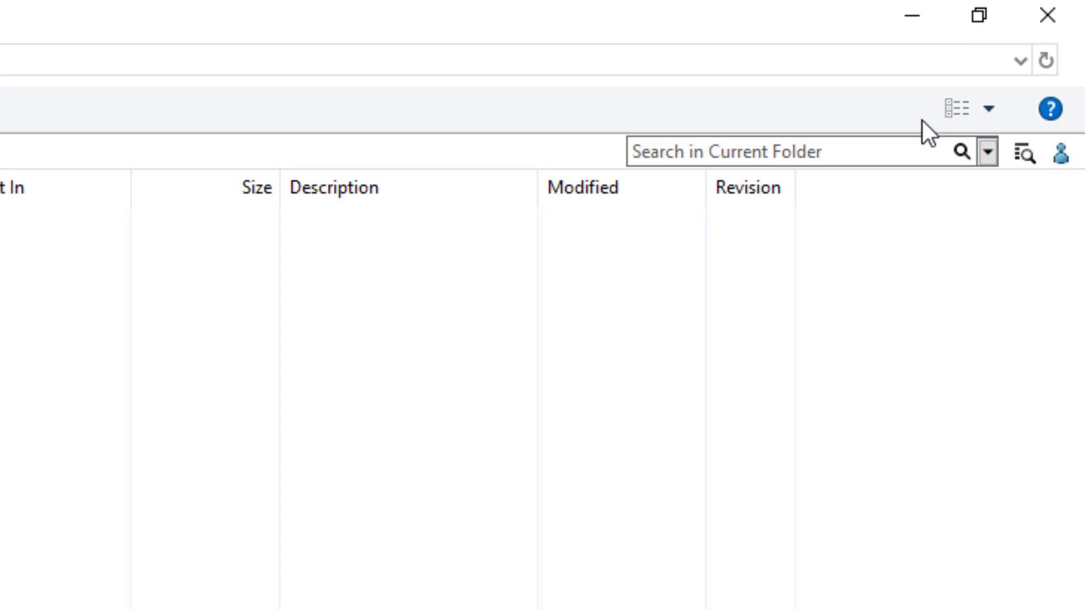
Review the quick-search options: File/Folder Name, Description, Number, Revision and Material, searching Current Folder
click(984, 154)
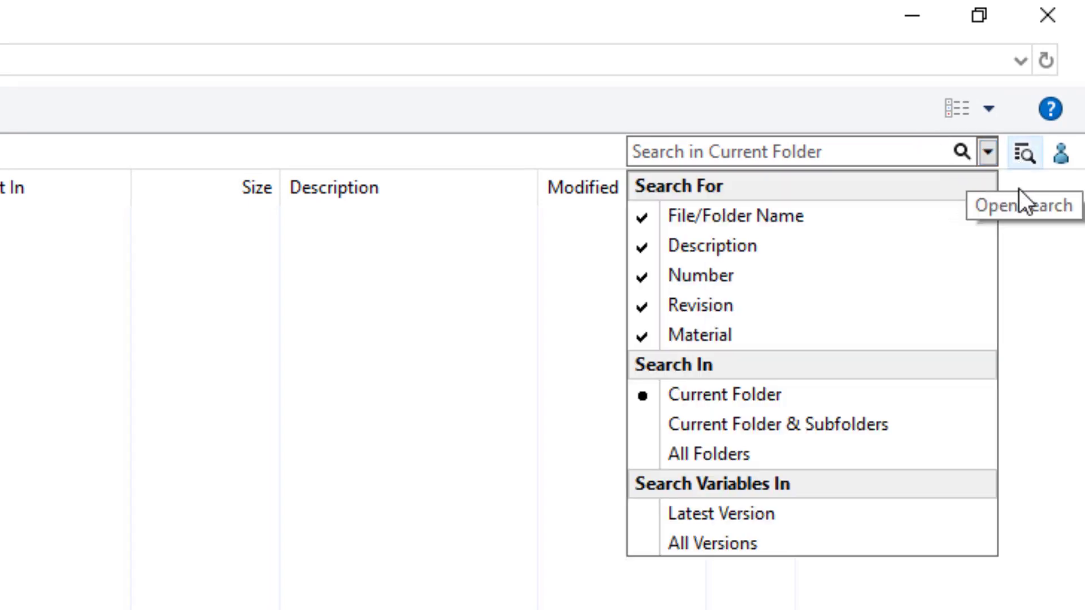
click(1031, 221)
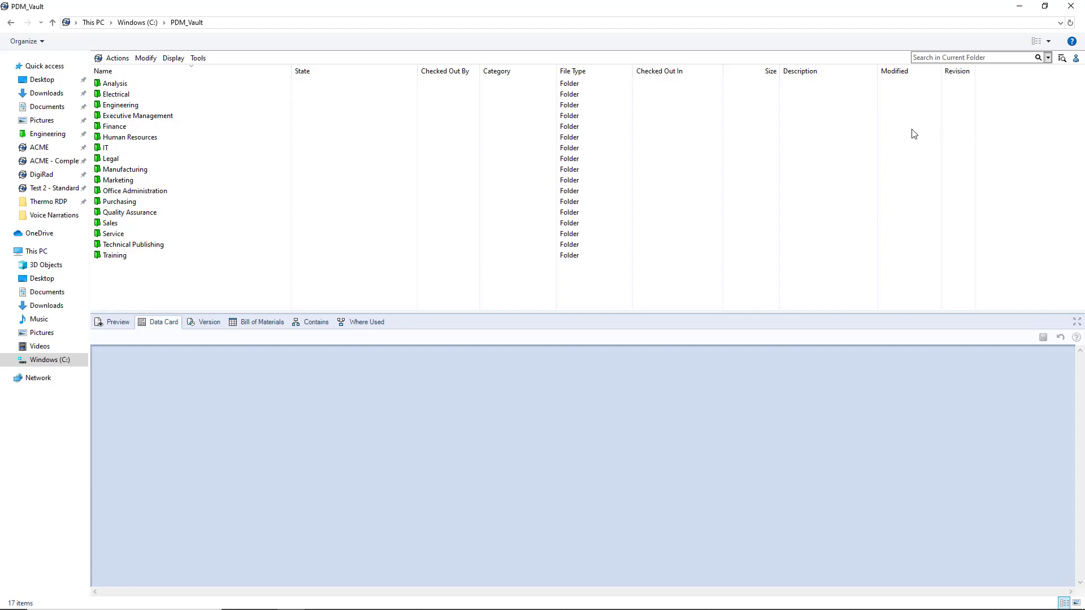
key(ctrl+f)
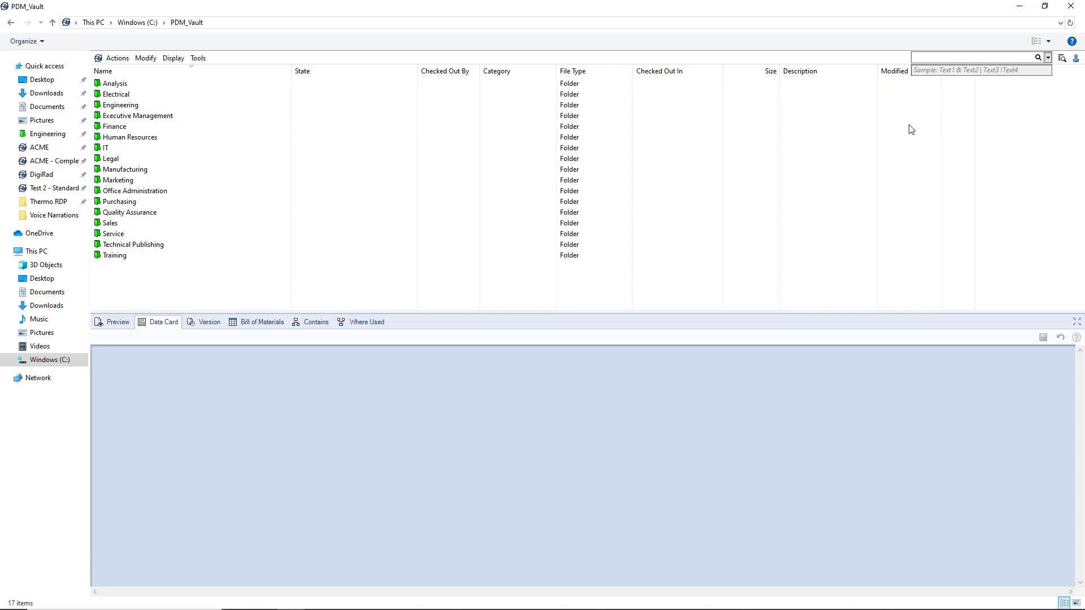
key(Escape)
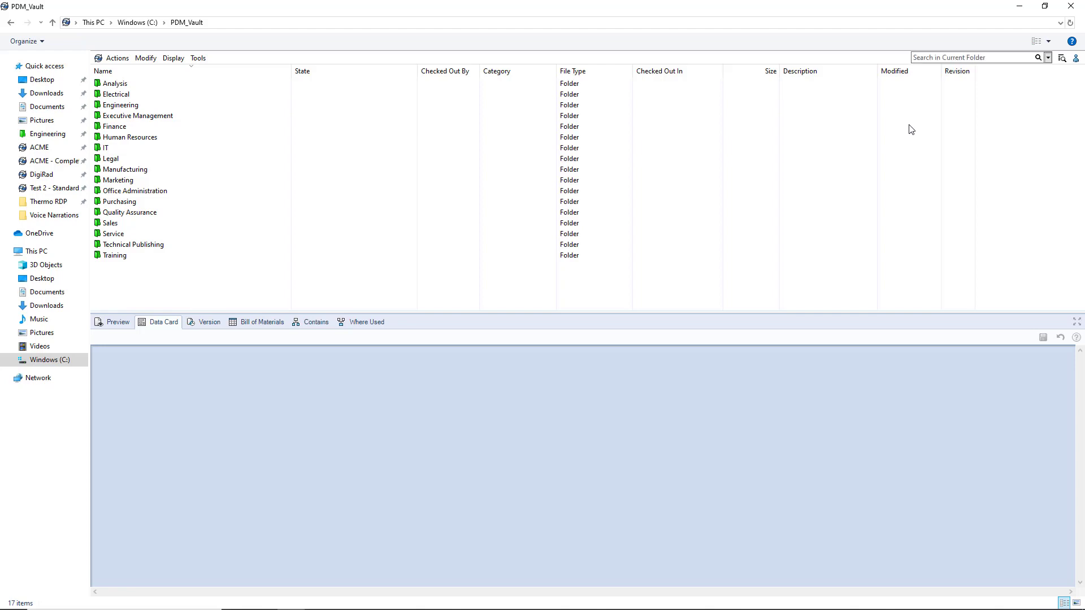
click(1047, 58)
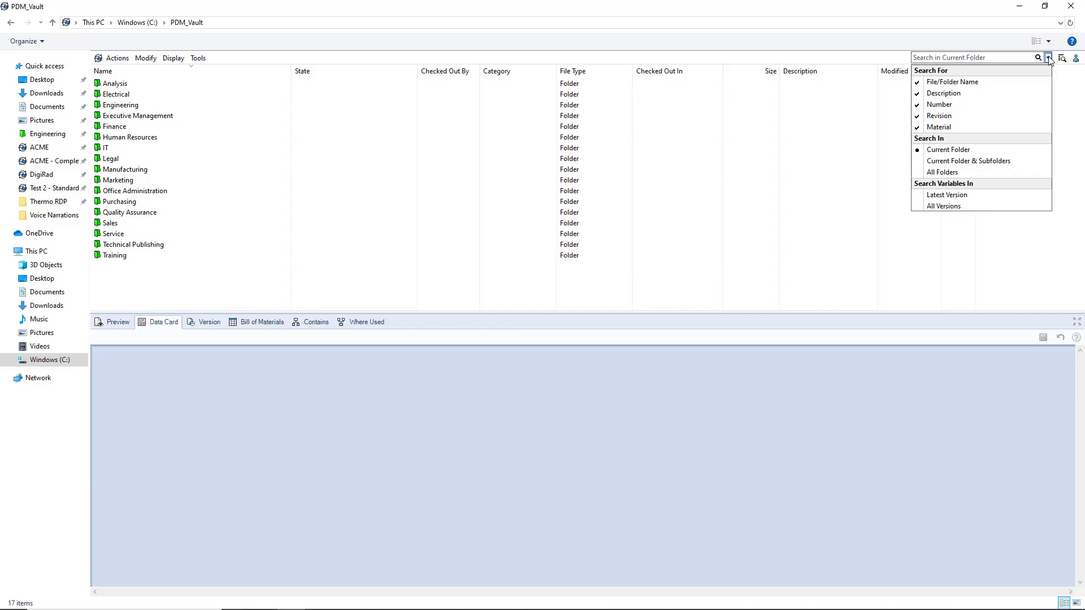
Quick-search the current folder for 'Saw OR Table', listing 14 matching files
click(383, 129)
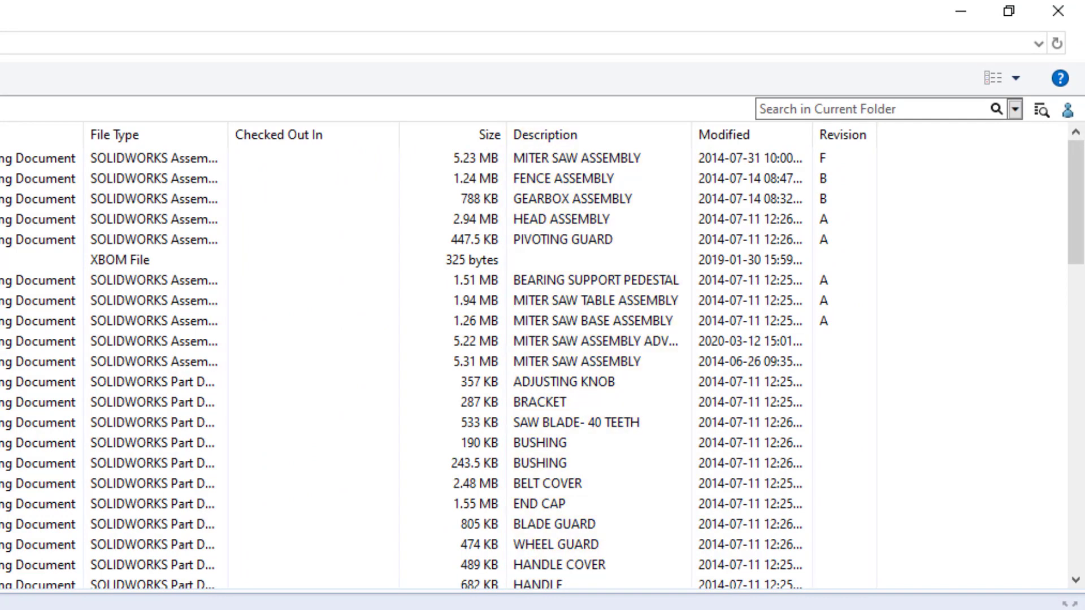
click(774, 113)
text(Saw)
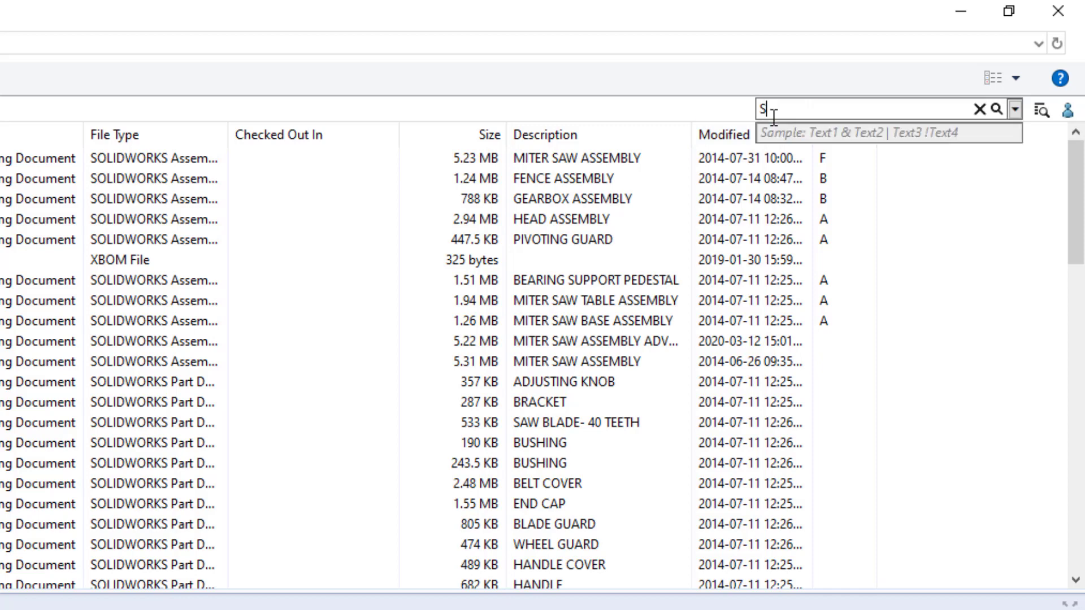
text( OR Table)
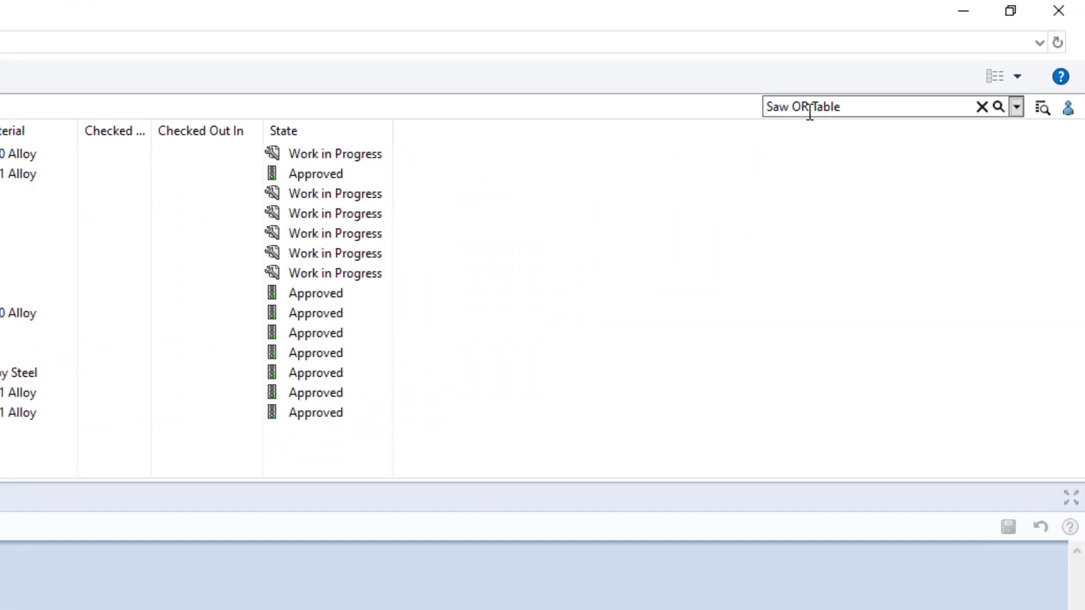
Change the query to 'Saw AND Table' and run it
click(932, 60)
key(BackSpace)
key(BackSpace)
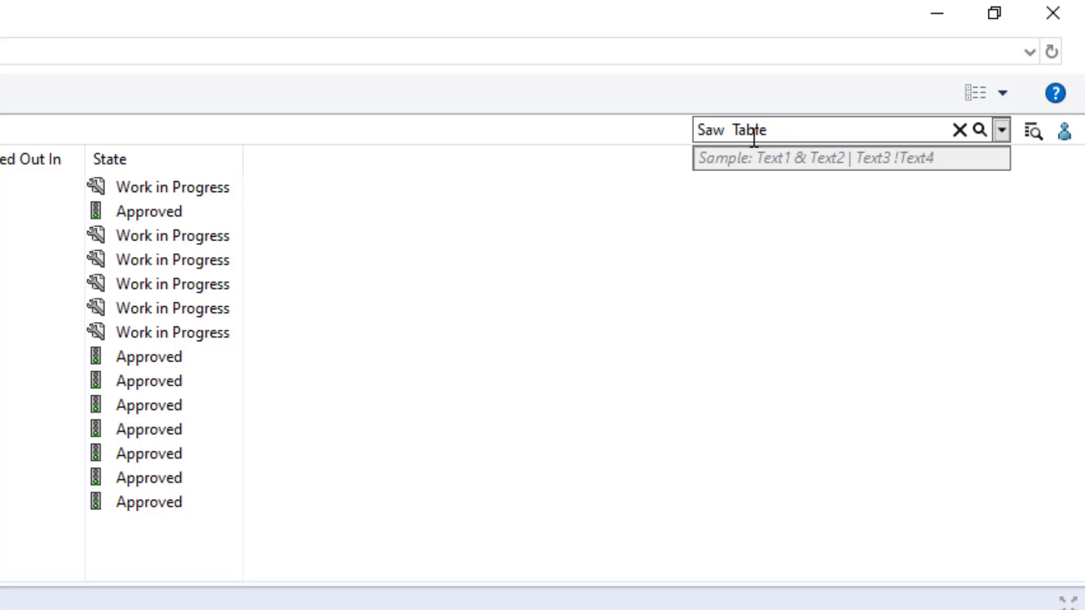
text(AND)
key(Return)
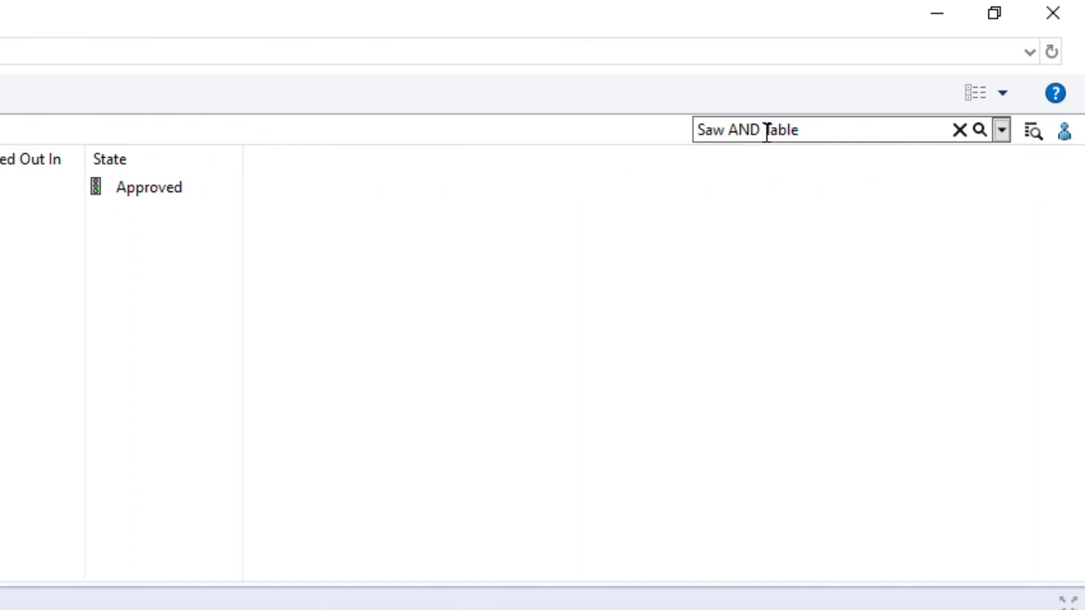
Change the query to 'Saw NOT Table', leaving 11 files without the table assembly
click(760, 125)
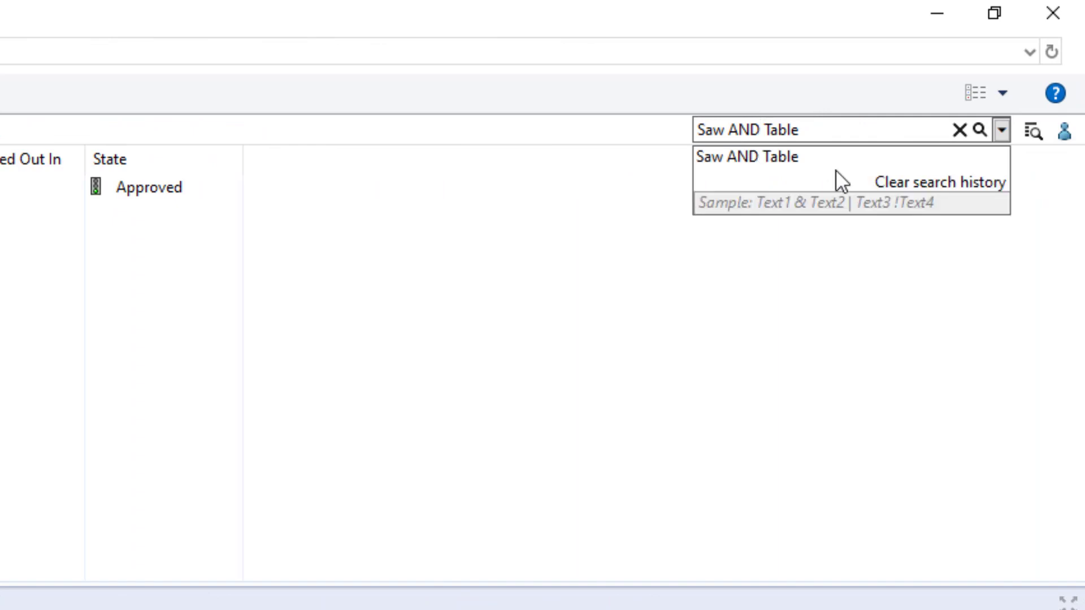
key(BackSpace)
key(BackSpace)
key(BackSpace)
text(NOT)
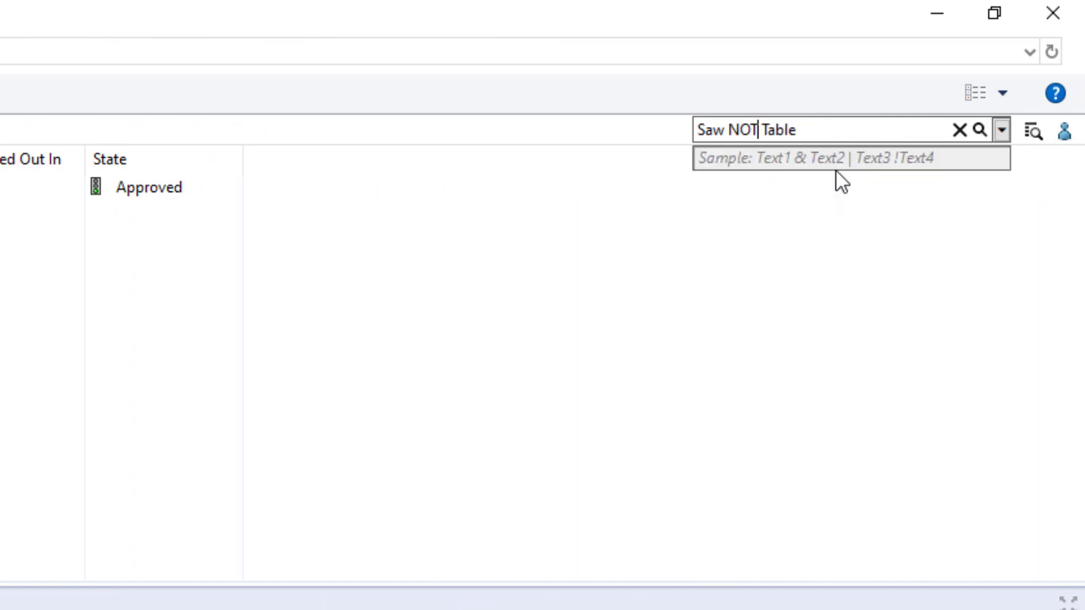
key(Return)
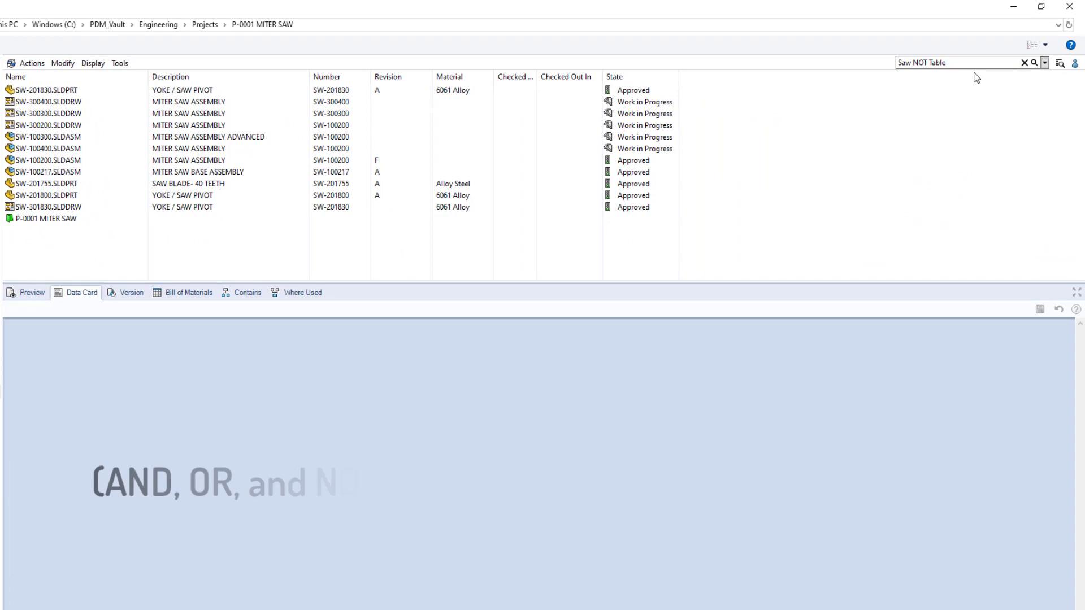
Clear the old query and search the folder for 'Saw' alone
click(1025, 63)
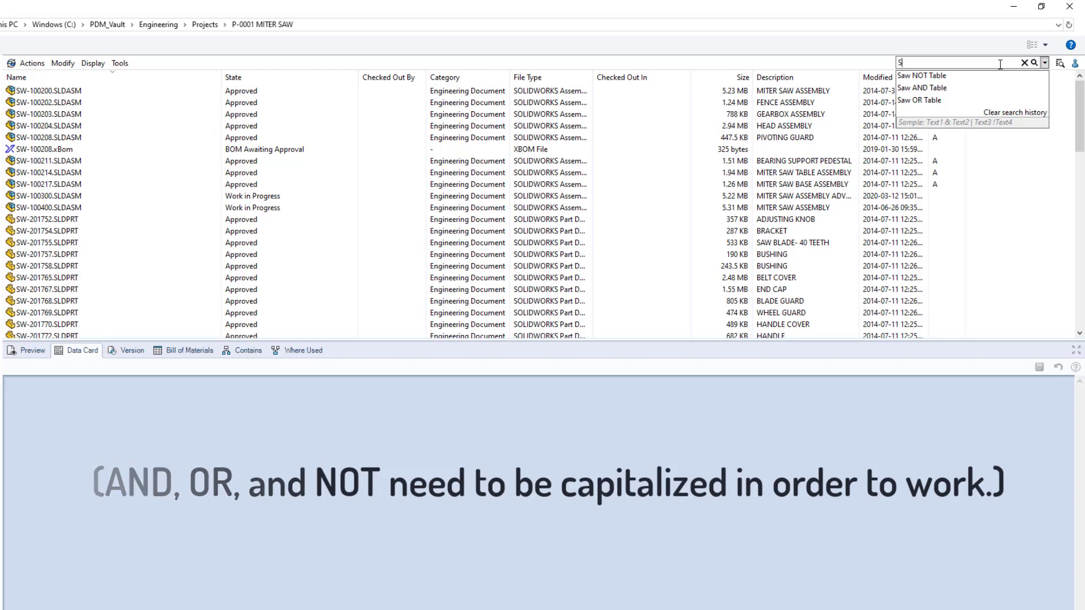
text(Saw)
key(Return)
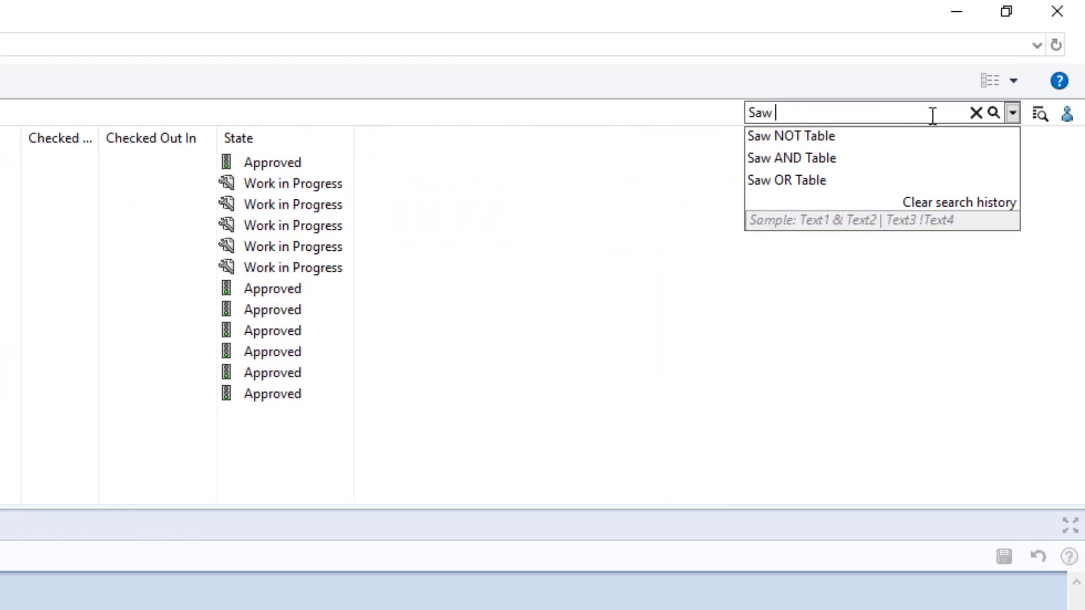
Extend the query to 'Saw NOT Alloy' and run it
key(BackSpace)
text(NOT)
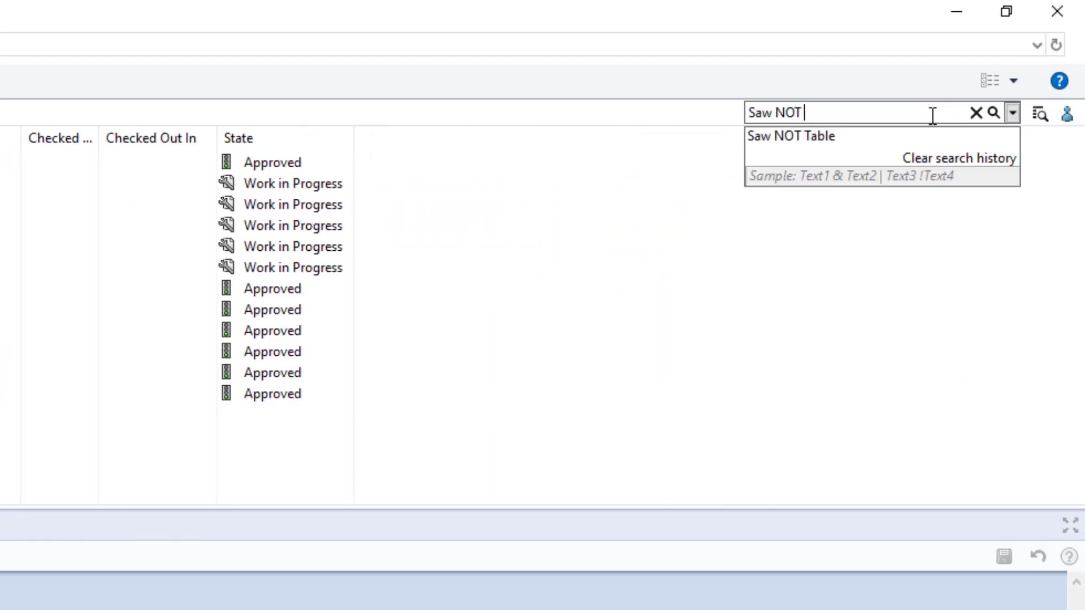
text( Alloy)
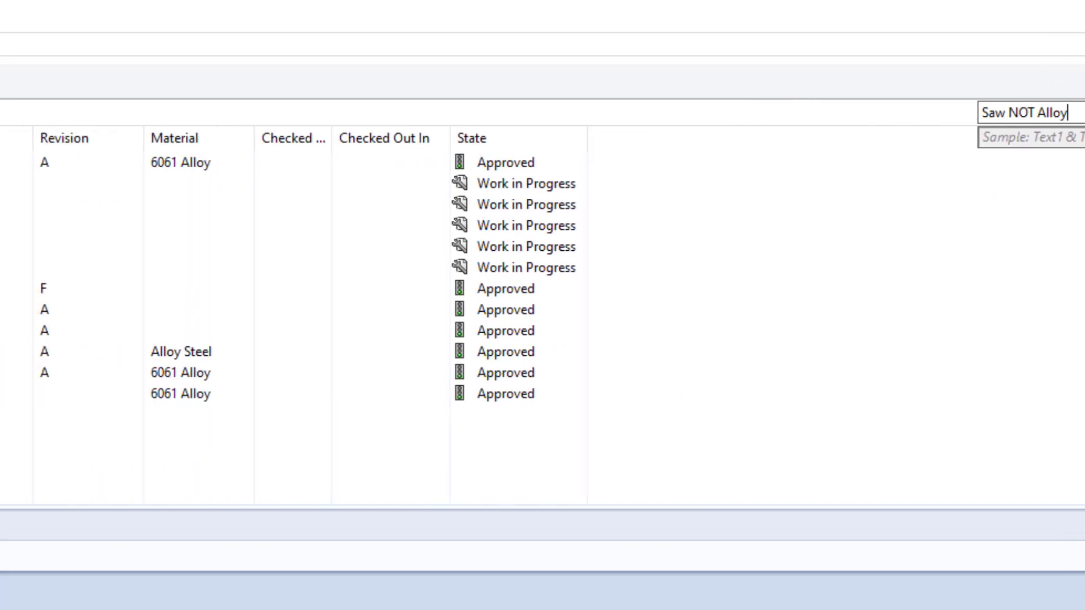
key(Return)
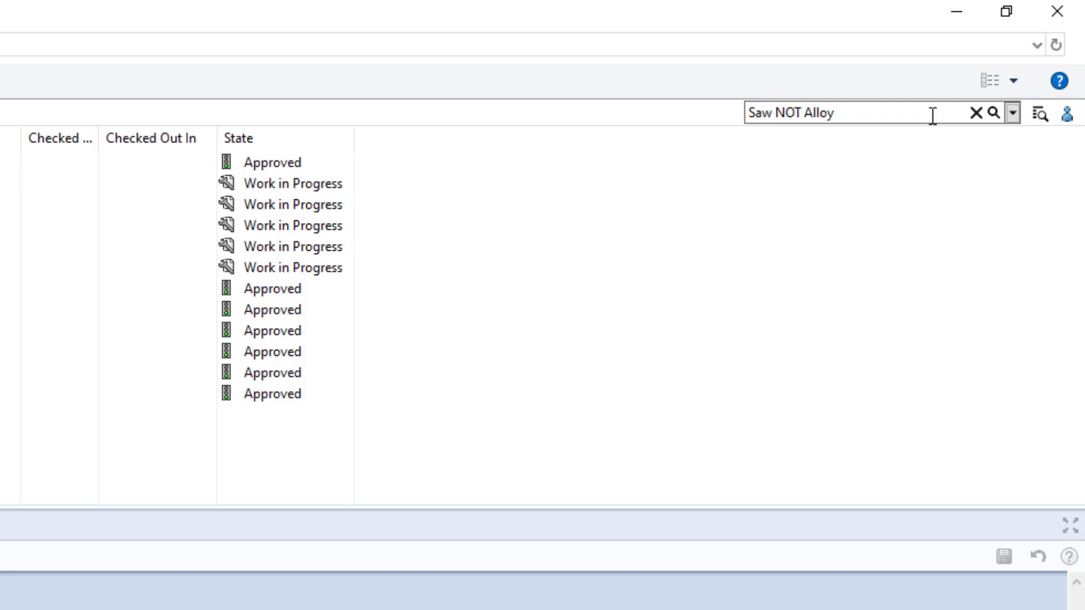
Prefix the query with a colon and run ':Saw NOT Alloy', listing eight miter saw files
click(933, 115)
key(Left)
key(Left)
key(Left)
key(Left)
key(Left)
key(Left)
key(Left)
key(Left)
key(Left)
key(Left)
key(Left)
key(Left)
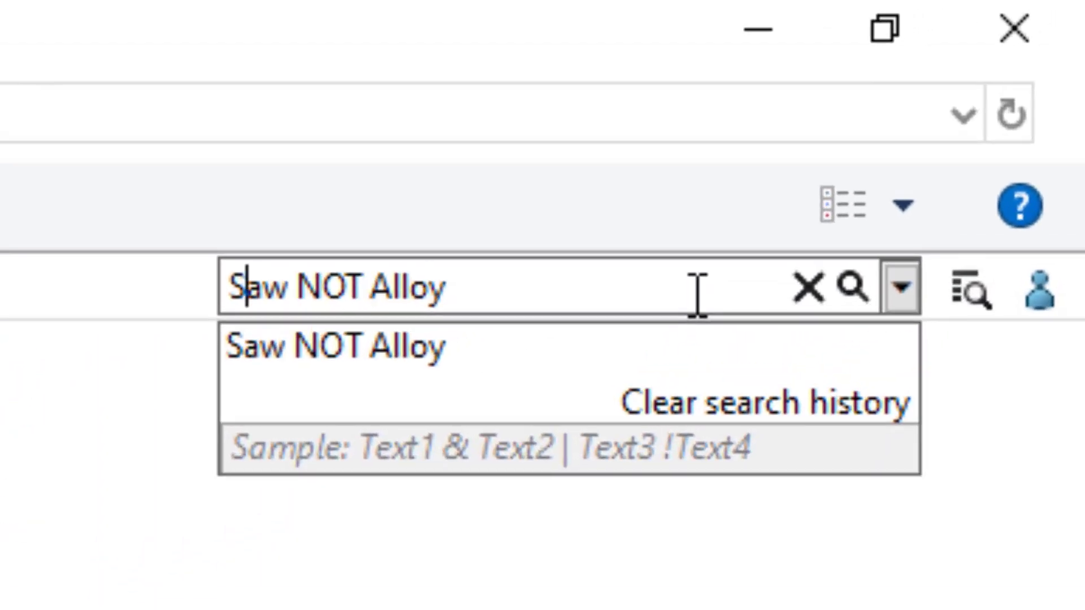
key(Left)
text(:)
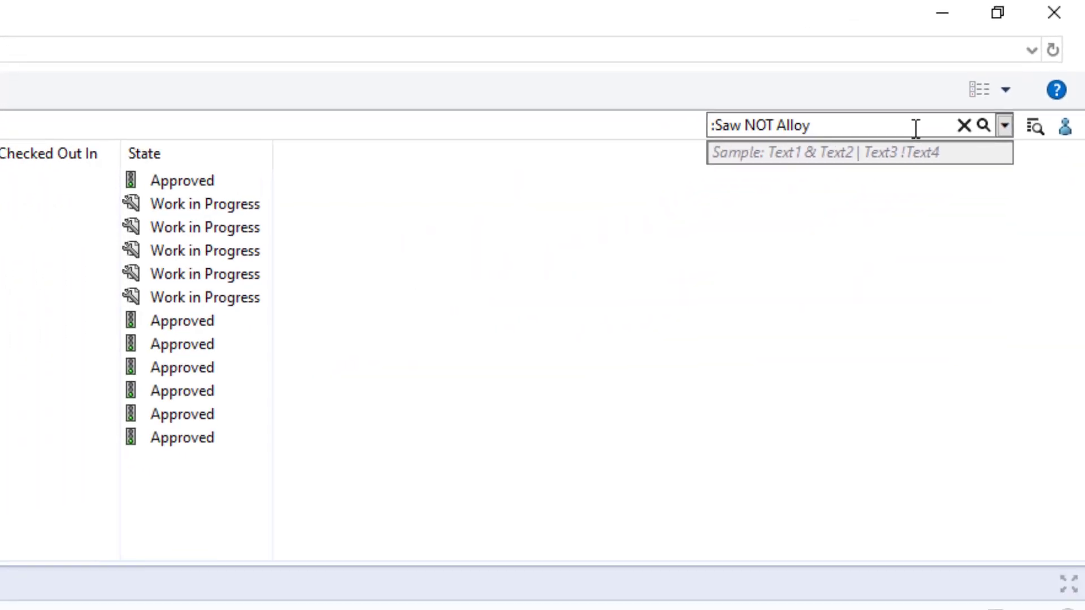
key(Return)
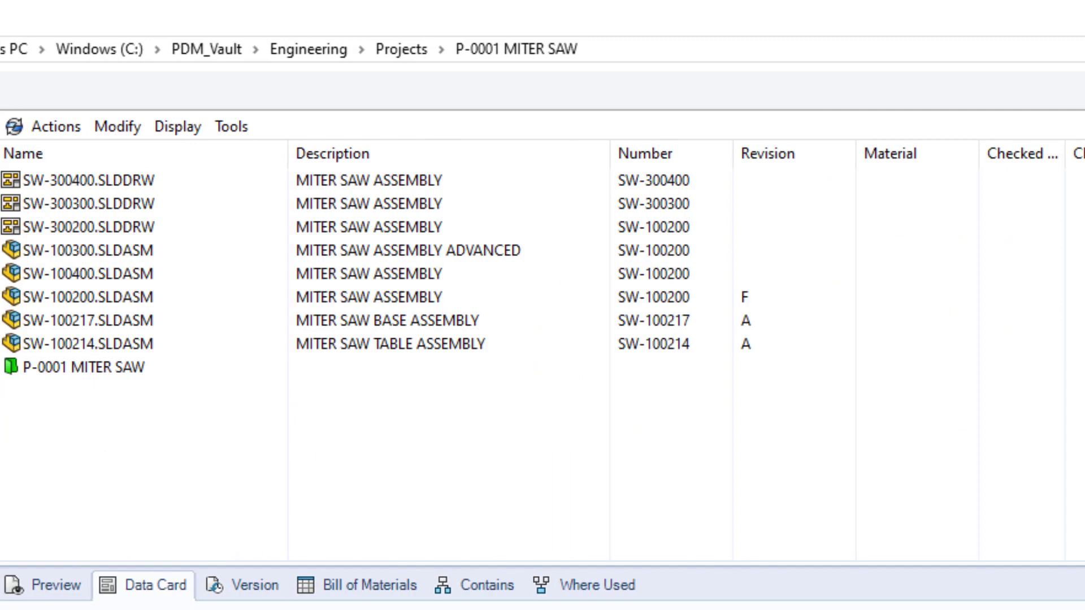